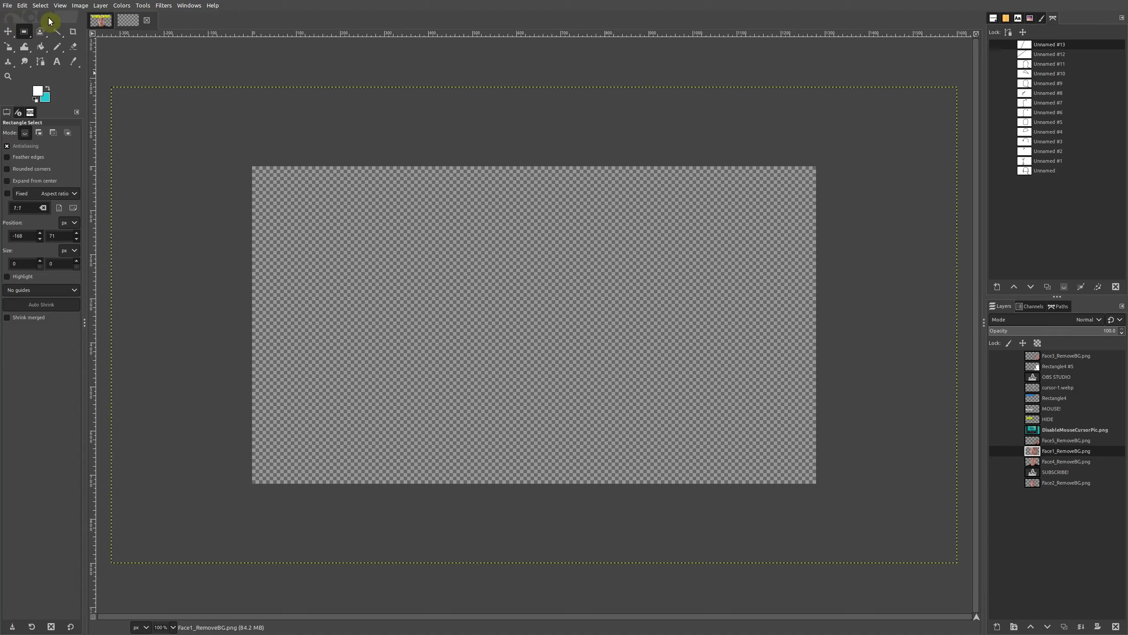
Step: Verify the canvas is 1280 × 720 px in Canvas Size, then cancel without changes
{"action": "left_click", "coordinate": [82, 5]}
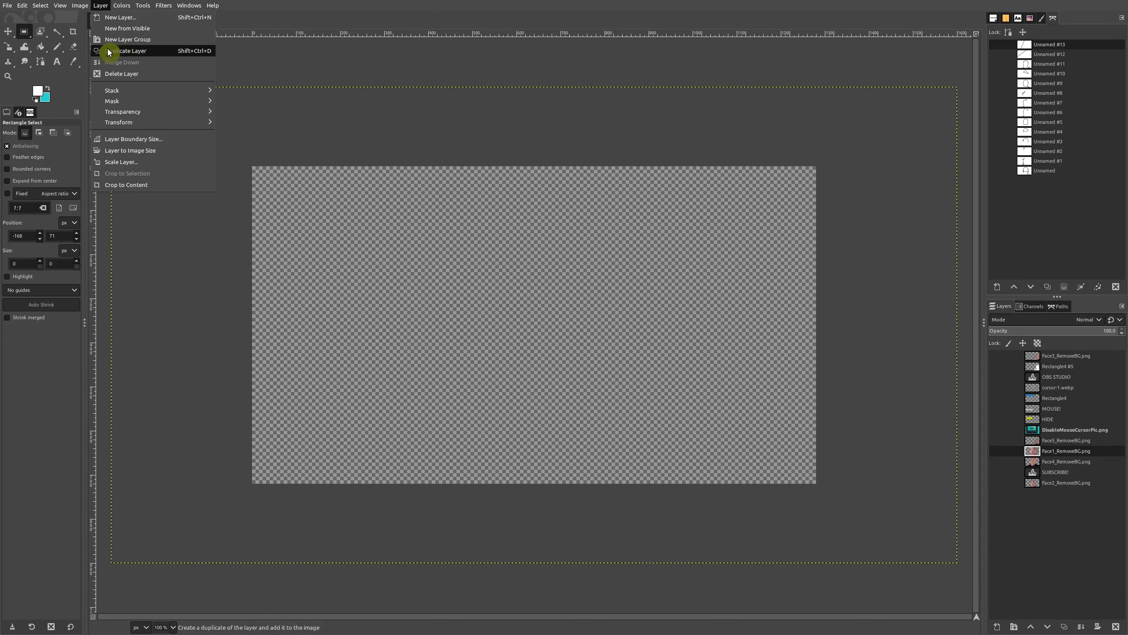
{"action": "left_click", "coordinate": [111, 85]}
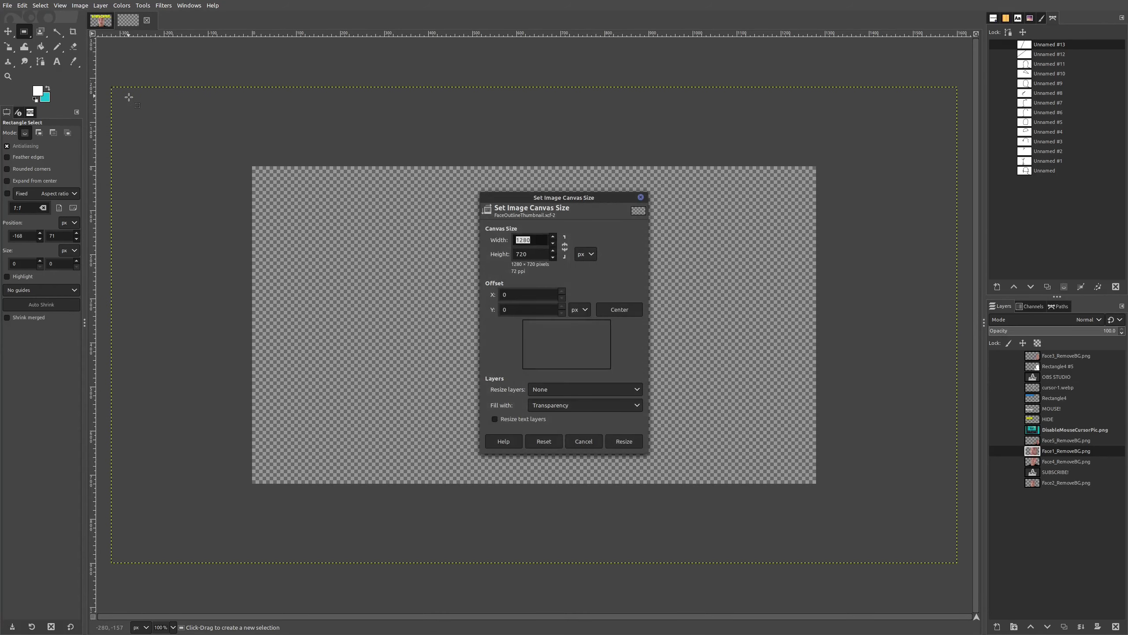
{"action": "left_click", "coordinate": [535, 253]}
{"action": "left_click", "coordinate": [541, 242]}
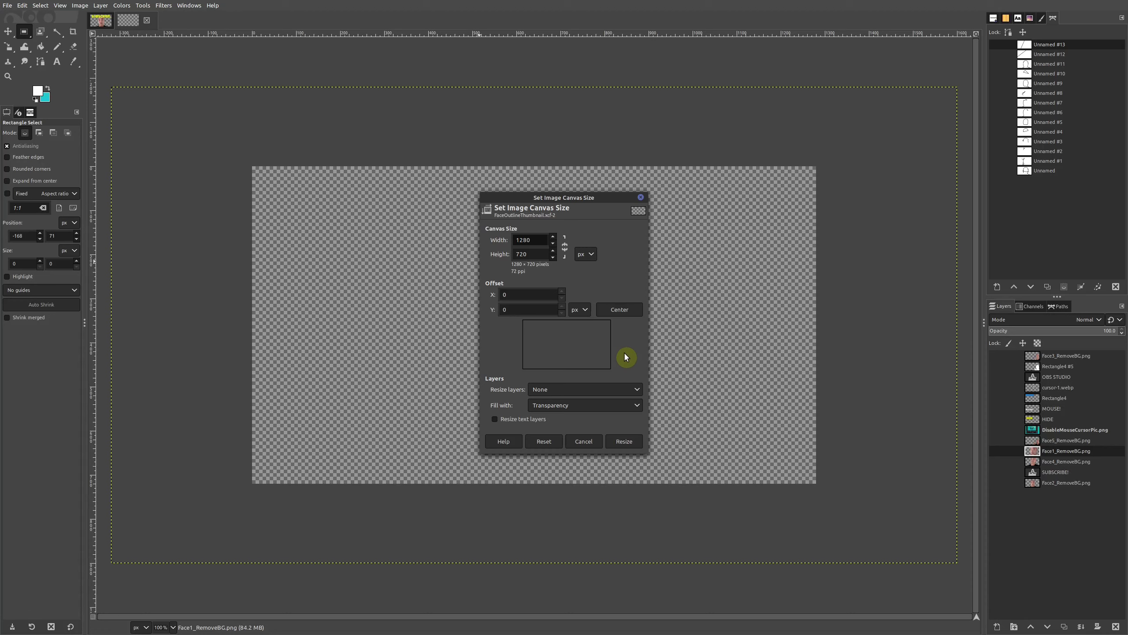
{"action": "left_click", "coordinate": [591, 442]}
{"action": "key", "text": "End"}
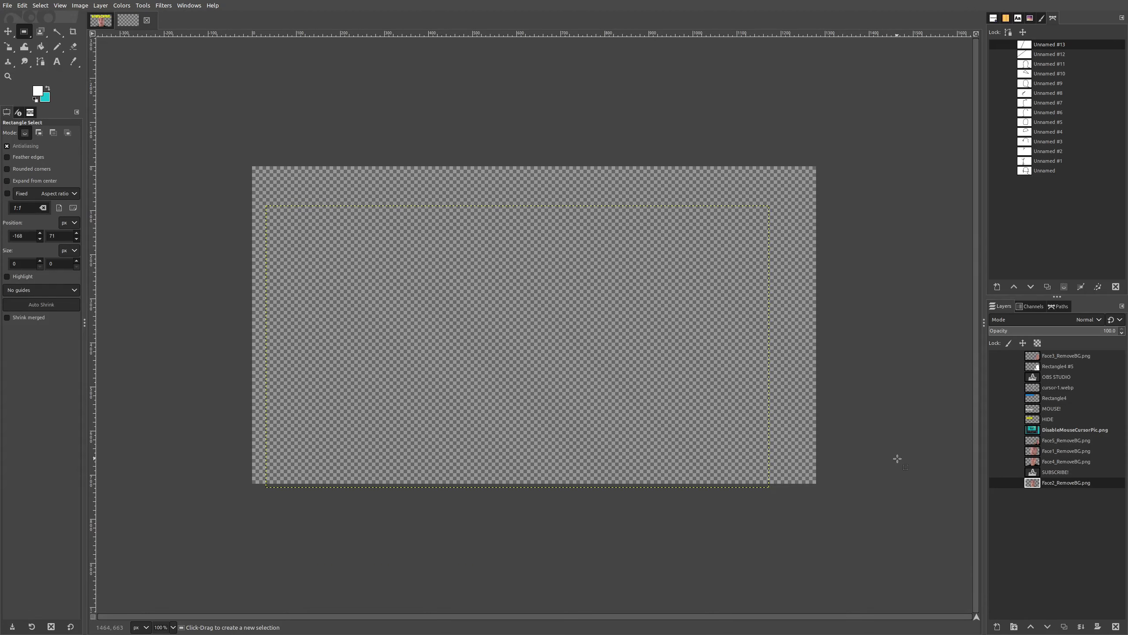
Step: Turn on visibility for the Face2_RemoveBG.png layer to reveal the cut-out face
{"action": "left_click", "coordinate": [997, 483]}
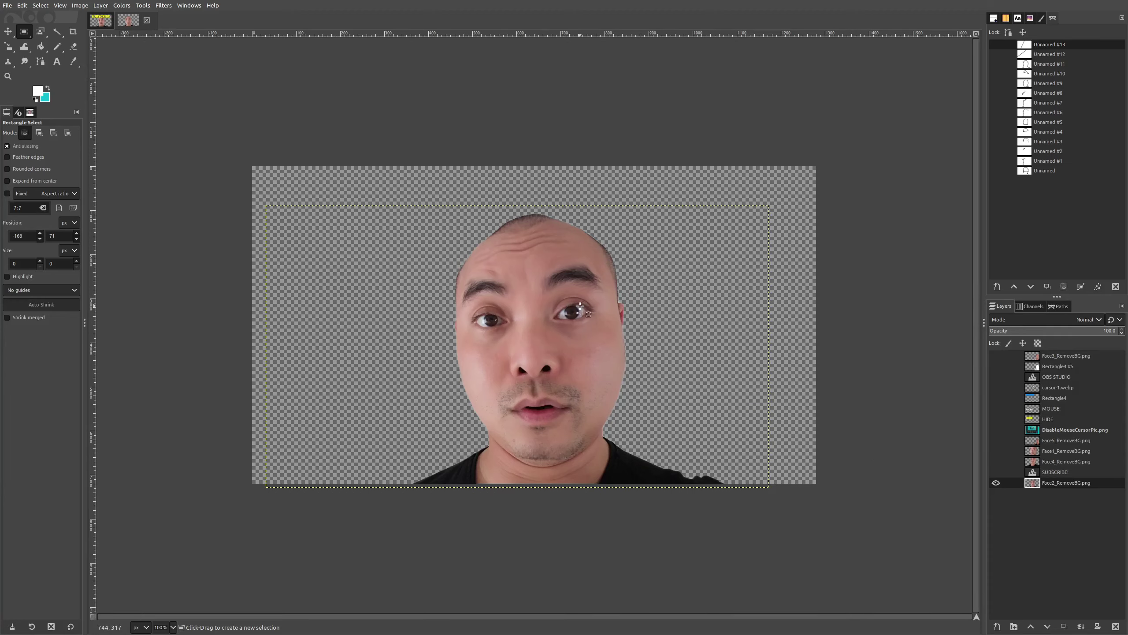
{"action": "left_click", "coordinate": [1074, 482]}
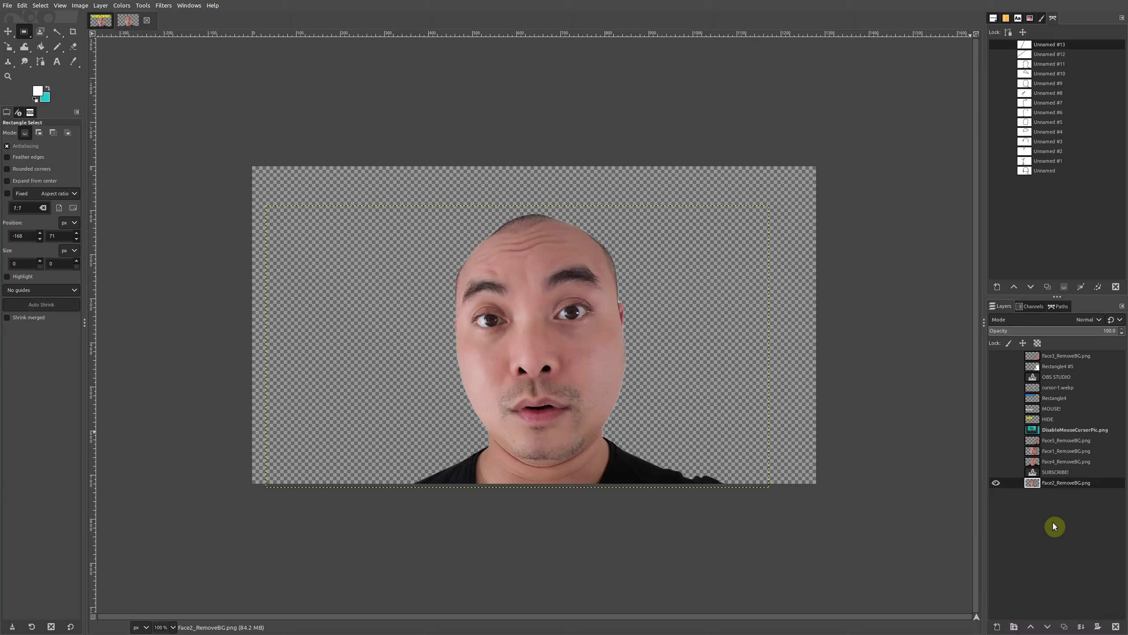
Step: Add a new layer, Rectangle4 #1, below Face2_RemoveBG.png and fill it with turquoise
{"action": "right_click", "coordinate": [1062, 487]}
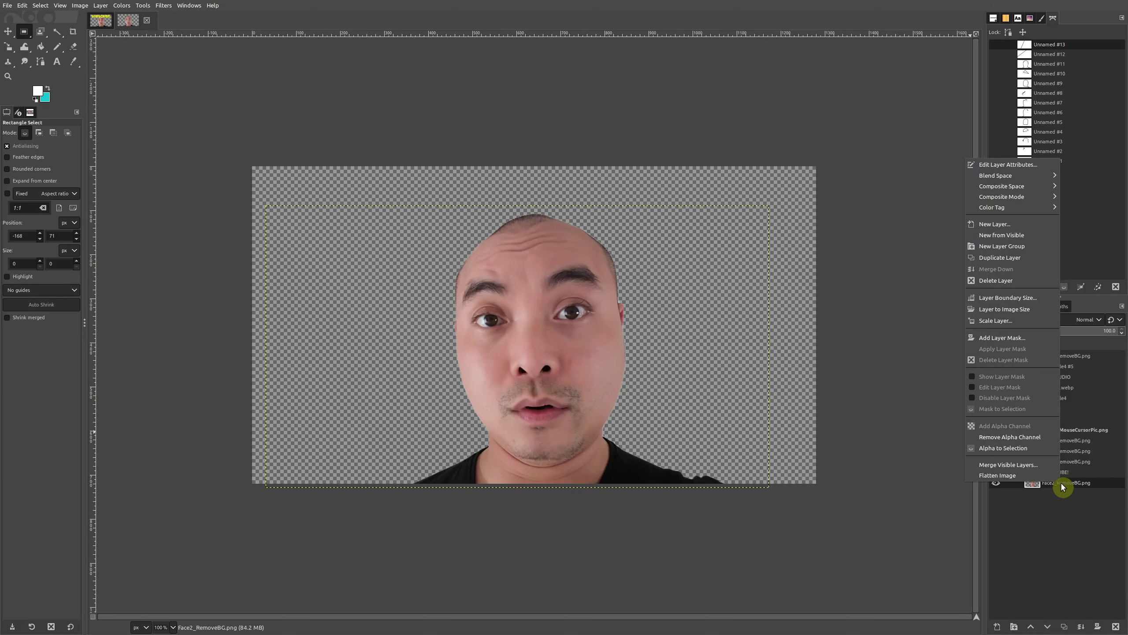
{"action": "left_click", "coordinate": [1009, 225]}
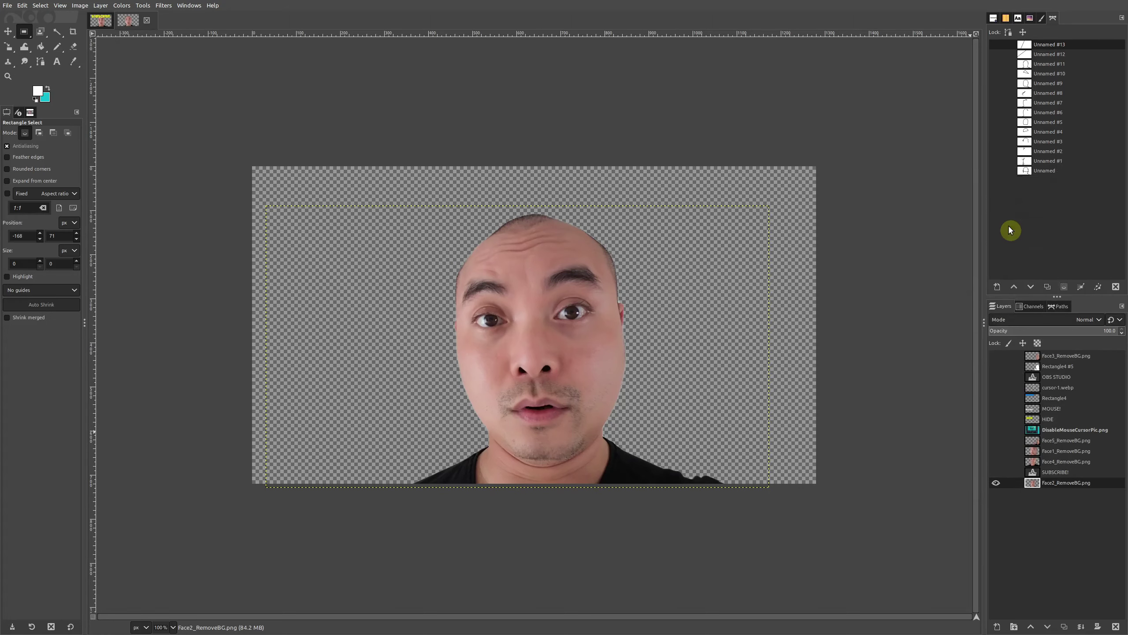
{"action": "left_click", "coordinate": [1098, 343]}
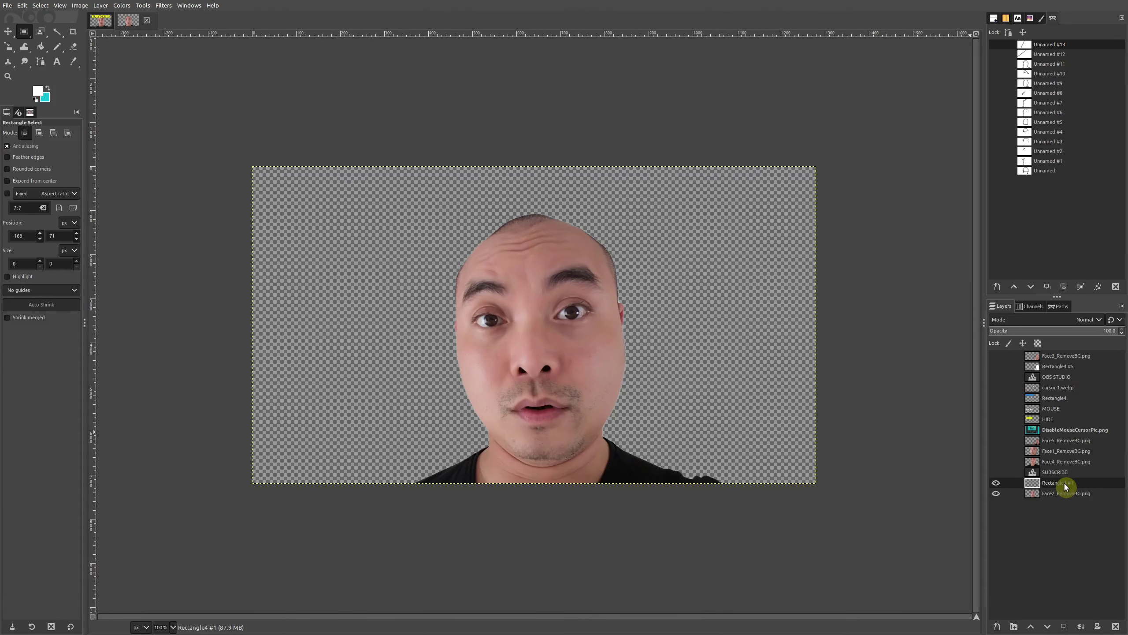
{"action": "left_click_drag", "start_coordinate": [1065, 486], "coordinate": [1063, 501]}
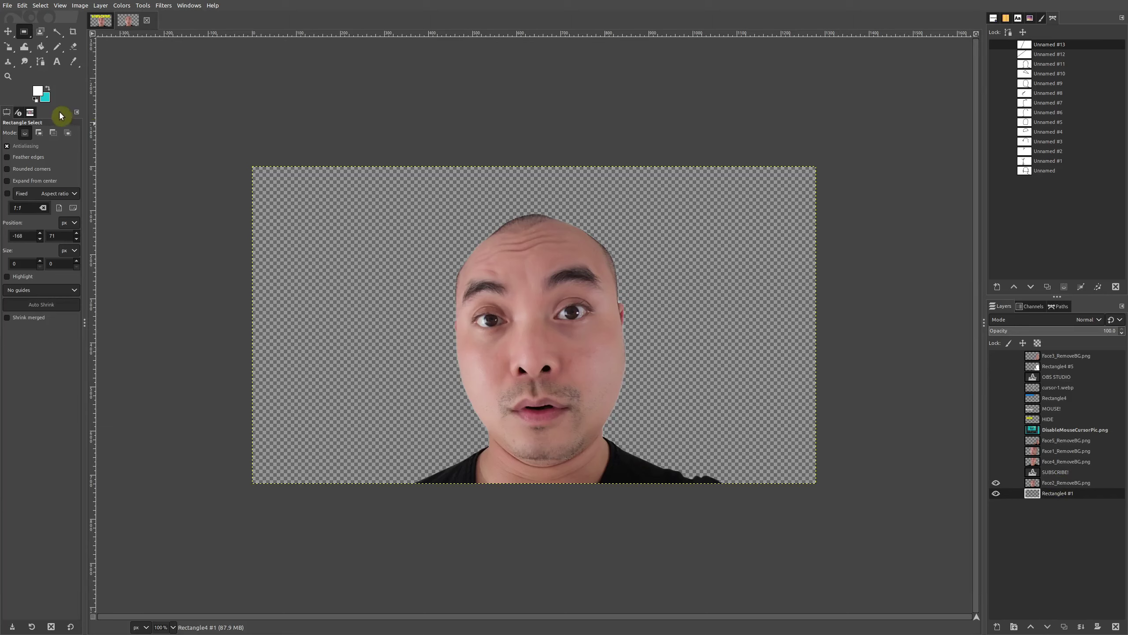
{"action": "left_click_drag", "start_coordinate": [47, 101], "coordinate": [355, 342]}
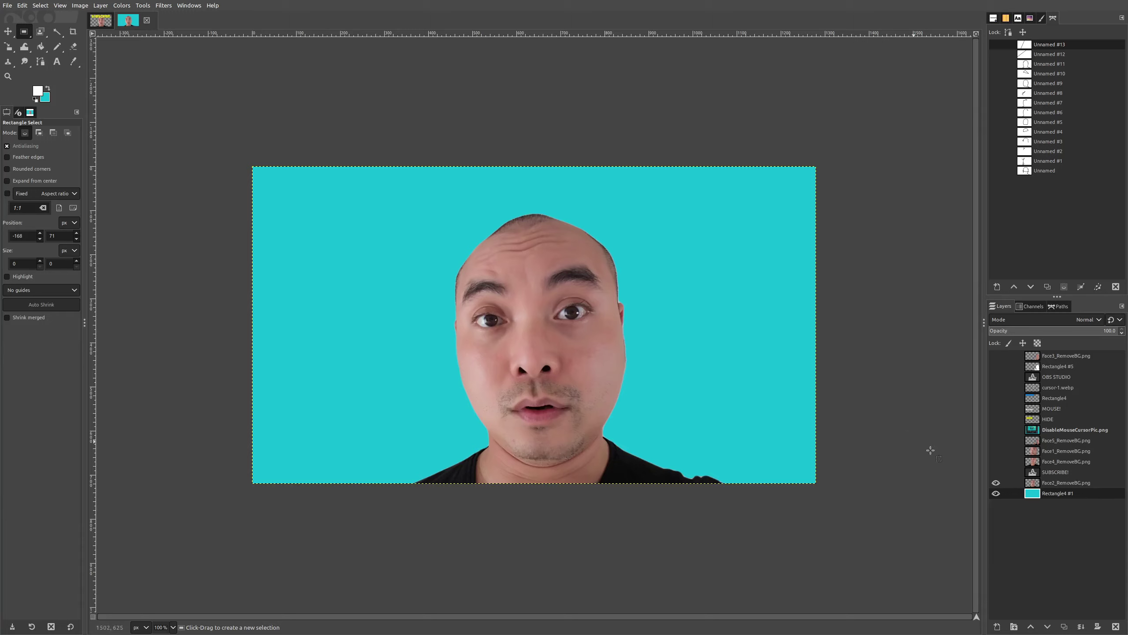
Step: Create an empty Rectangle4 #2 layer above the turquoise backdrop and reselect the face layer
{"action": "left_click", "coordinate": [1041, 496]}
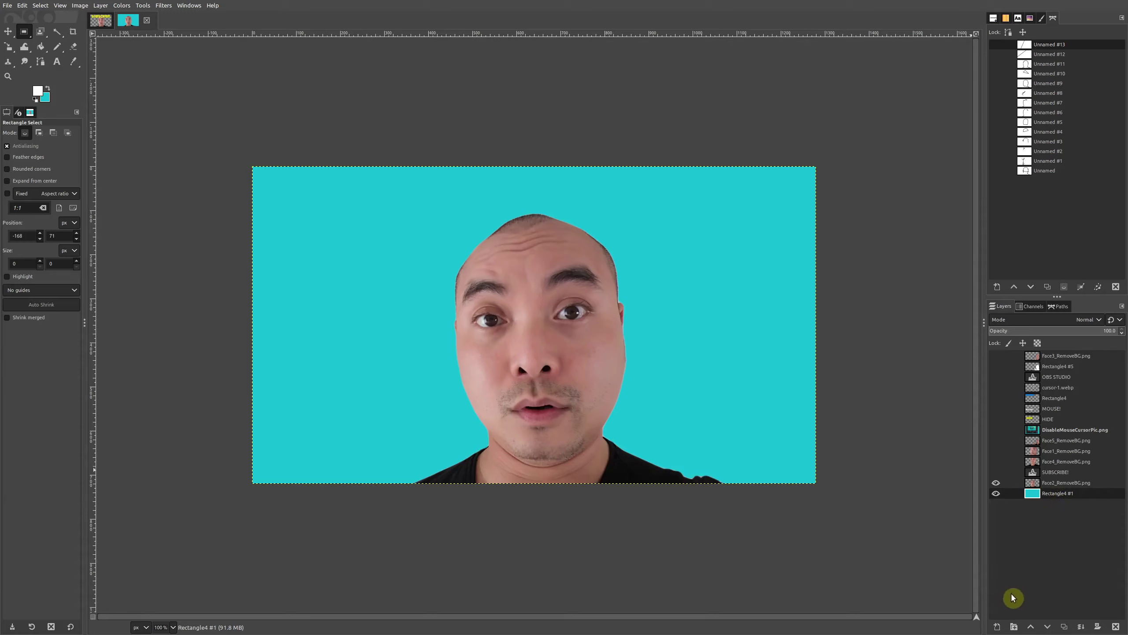
{"action": "right_click", "coordinate": [1056, 496]}
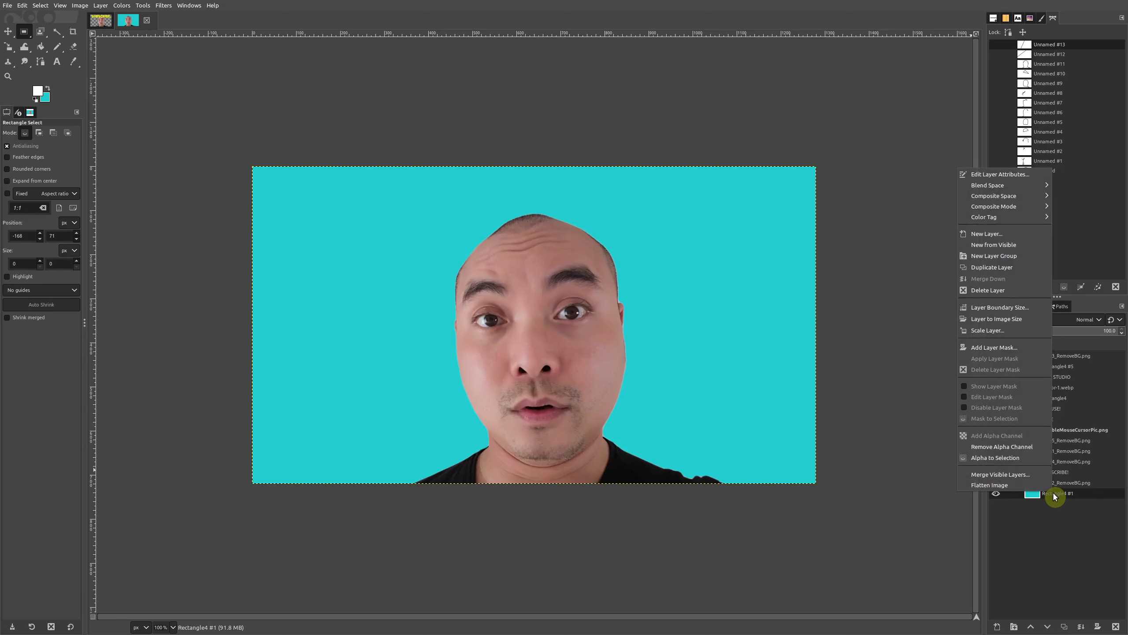
{"action": "left_click", "coordinate": [1088, 519]}
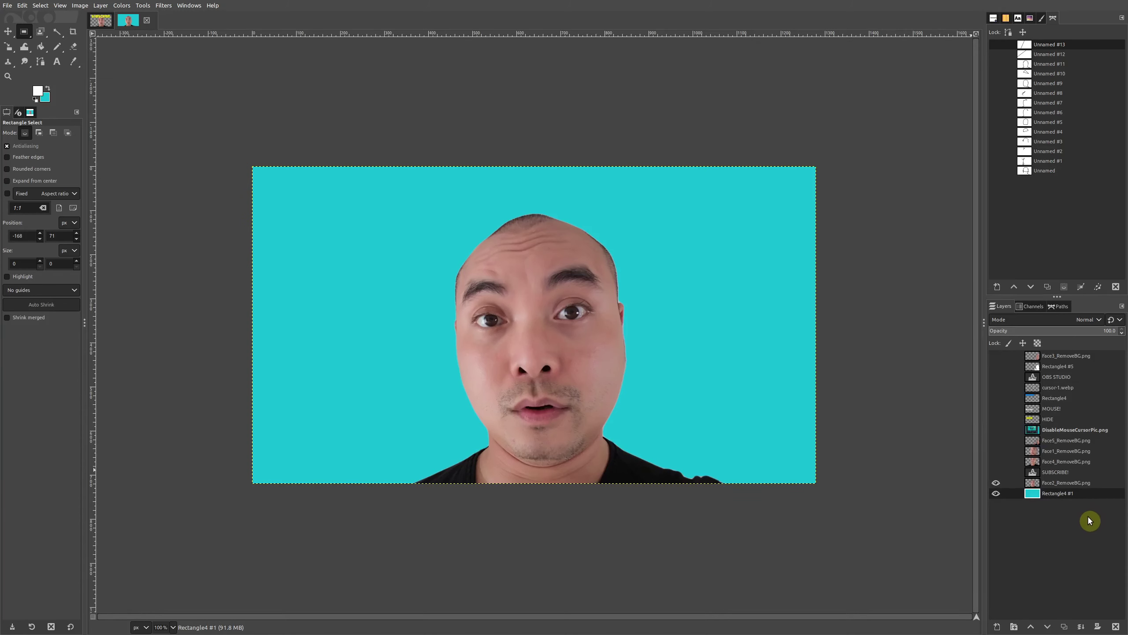
{"action": "left_click", "coordinate": [1001, 628]}
{"action": "left_click", "coordinate": [1101, 625]}
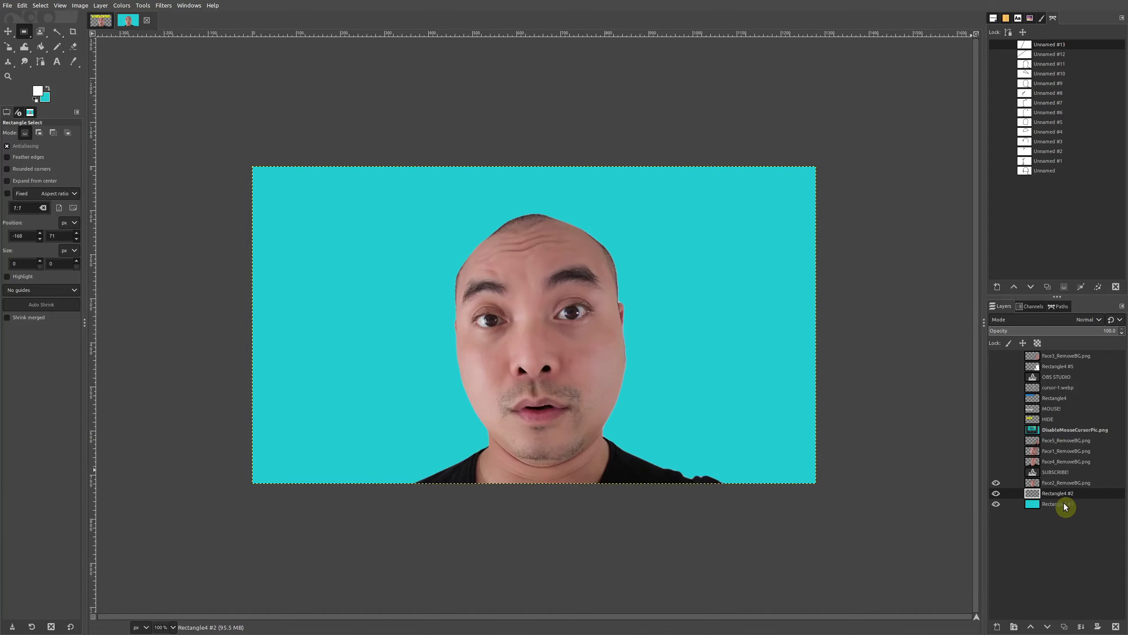
{"action": "left_click", "coordinate": [1066, 482]}
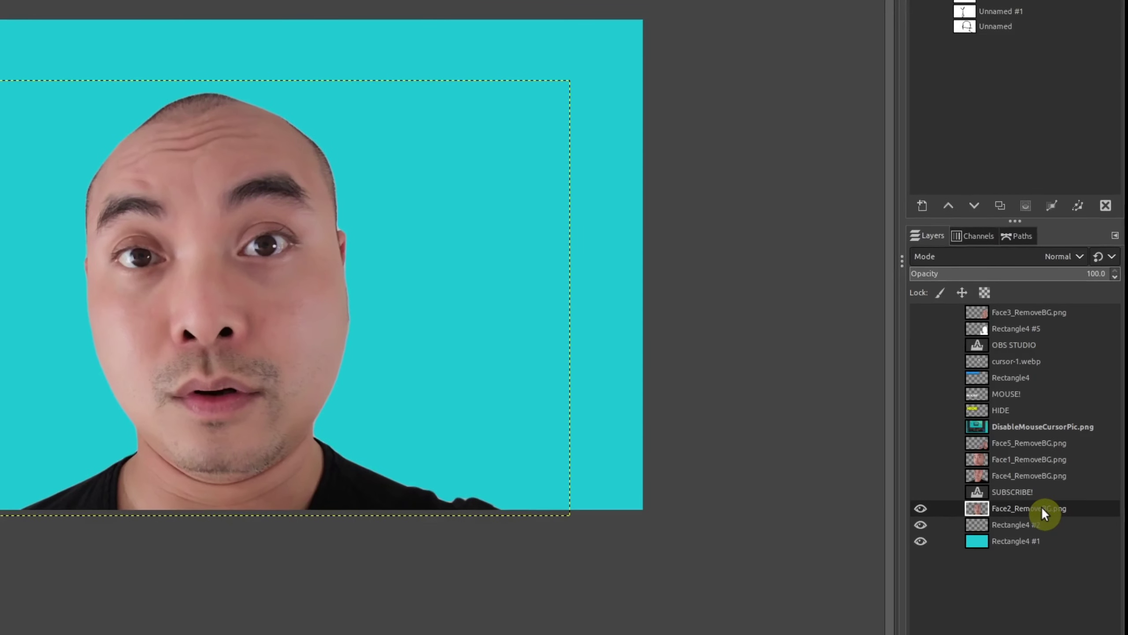
Step: Turn the face layer's alpha into a selection and grow it by 5 px
{"action": "right_click", "coordinate": [1042, 506]}
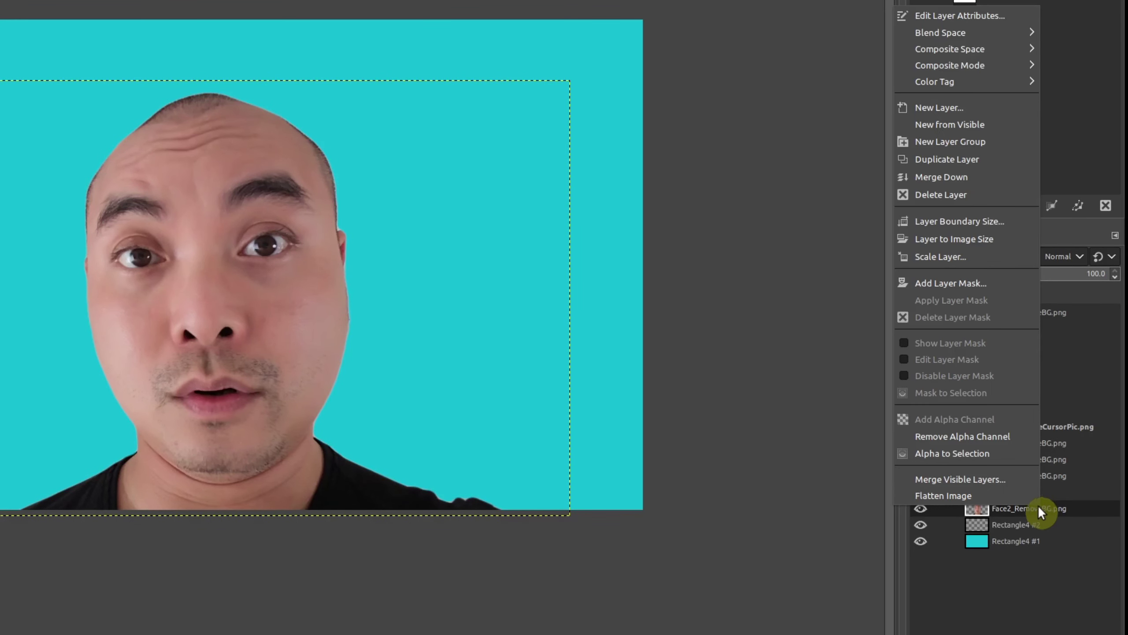
{"action": "left_click", "coordinate": [996, 458]}
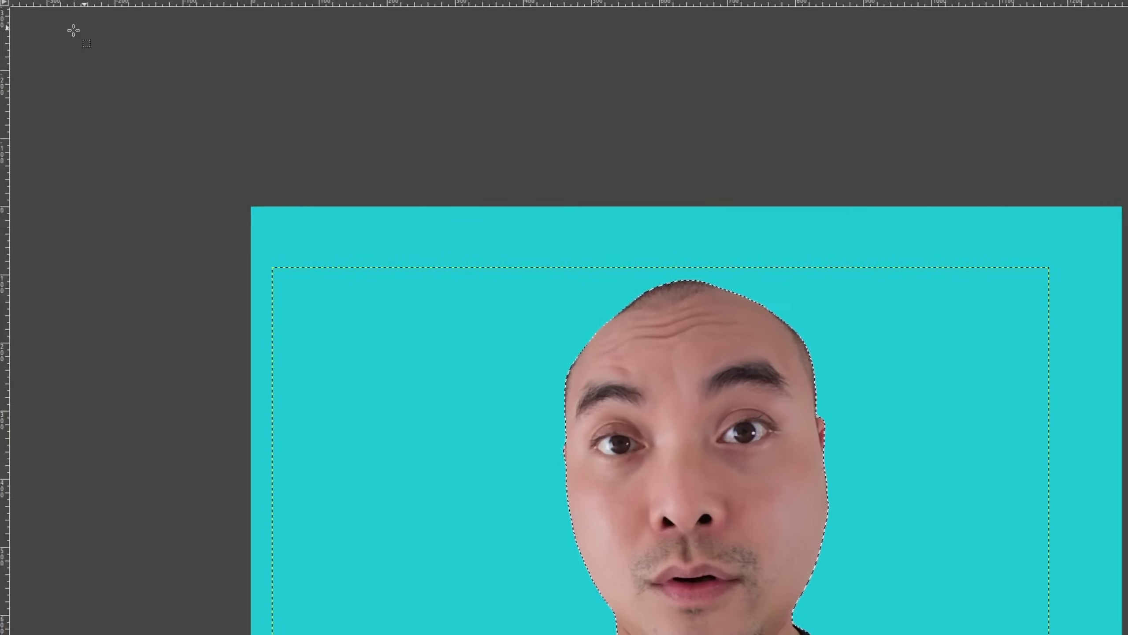
{"action": "left_click", "coordinate": [57, 9]}
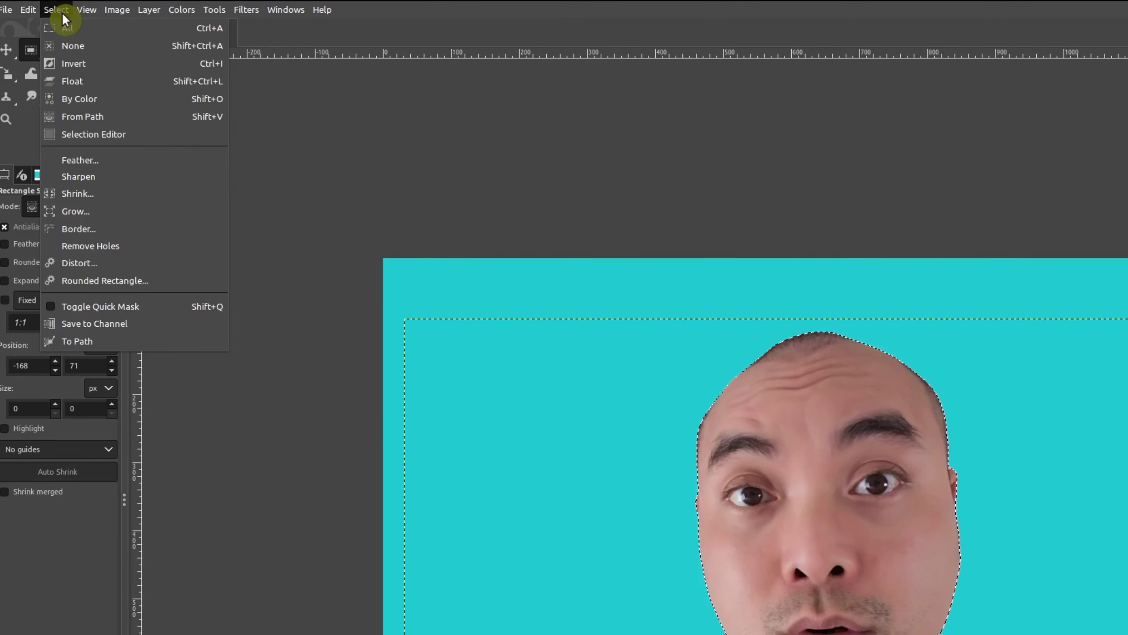
{"action": "left_click", "coordinate": [136, 211]}
{"action": "left_click", "coordinate": [139, 213]}
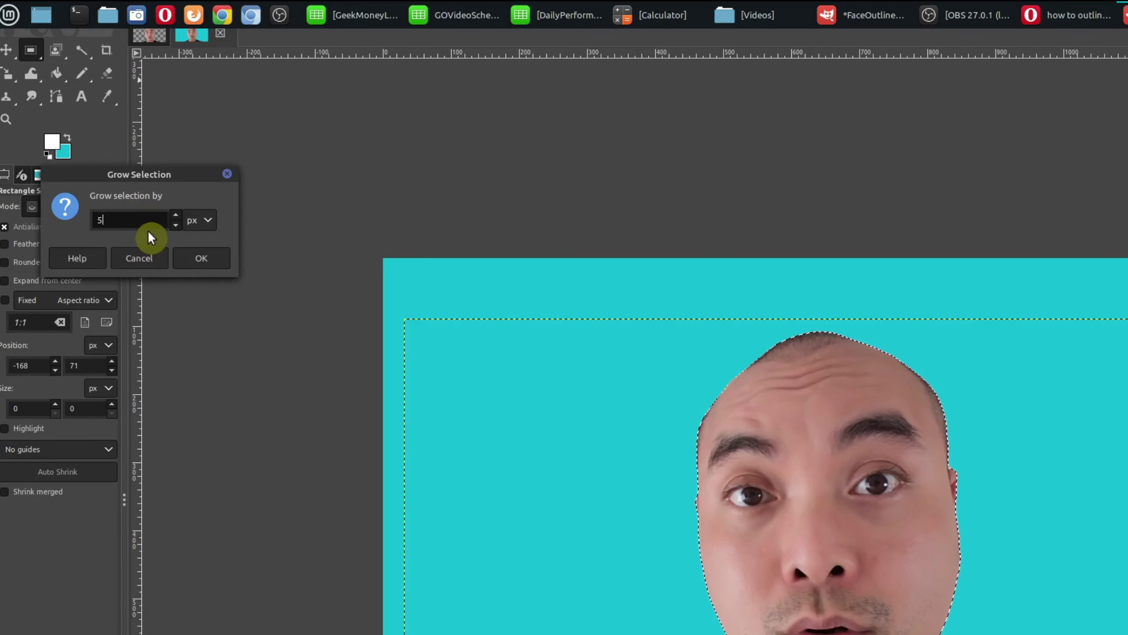
{"action": "left_click", "coordinate": [208, 257]}
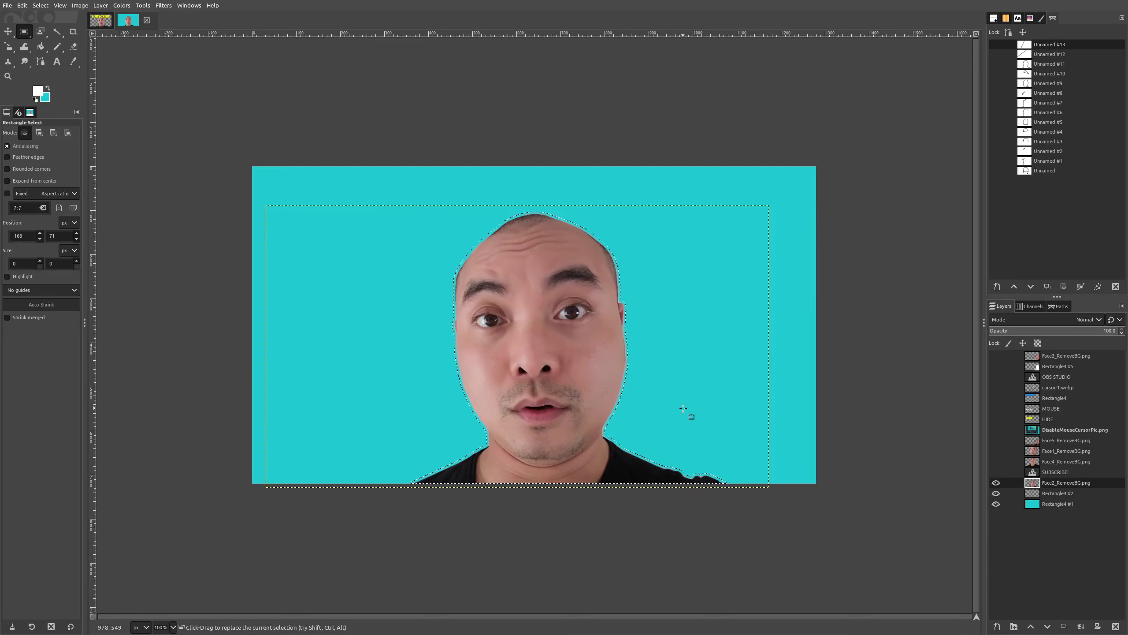
Step: Try a white fill on Rectangle4 #2, toggle face visibility to inspect, and reselect Rectangle4 #2
{"action": "left_click", "coordinate": [1060, 494]}
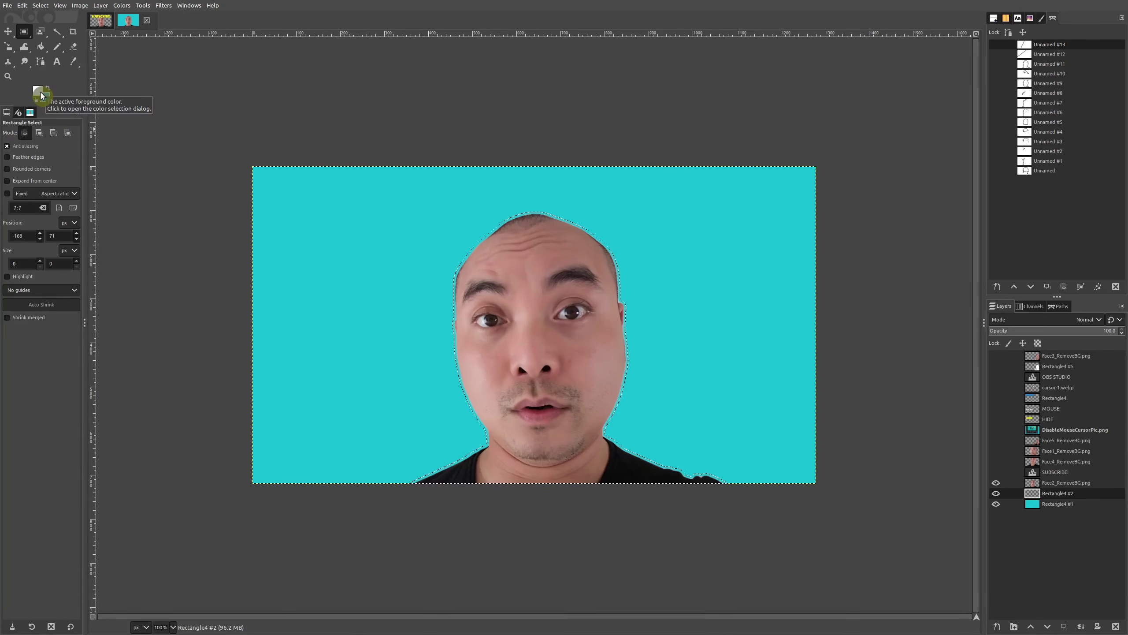
{"action": "left_click_drag", "start_coordinate": [40, 94], "coordinate": [476, 354]}
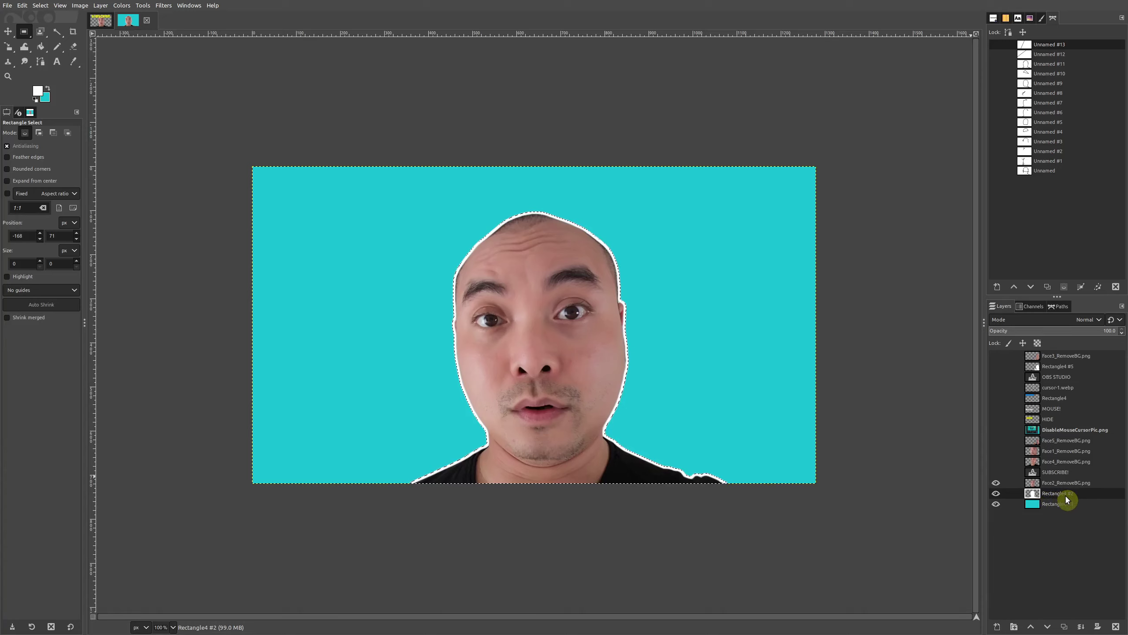
{"action": "left_click", "coordinate": [997, 487]}
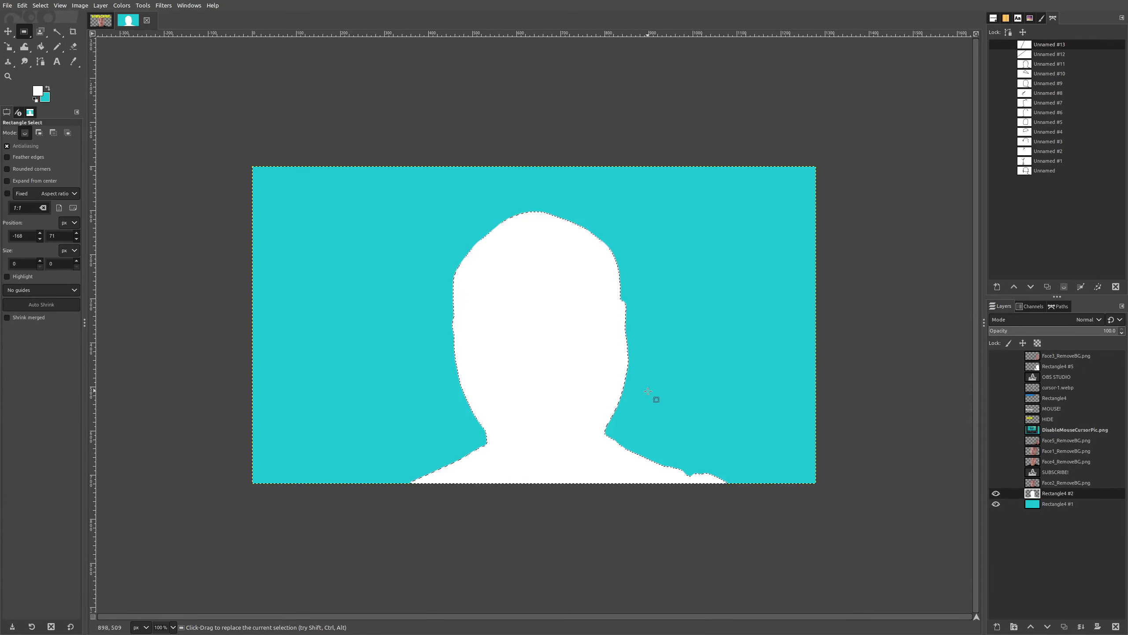
{"action": "left_click", "coordinate": [997, 484]}
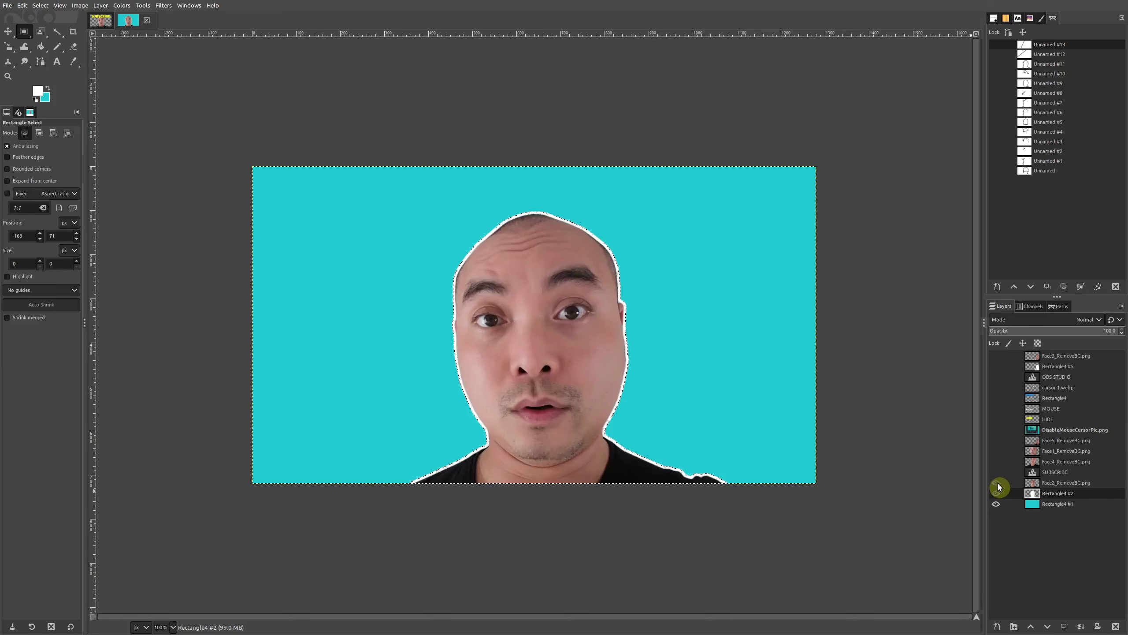
{"action": "right_click", "coordinate": [1083, 485]}
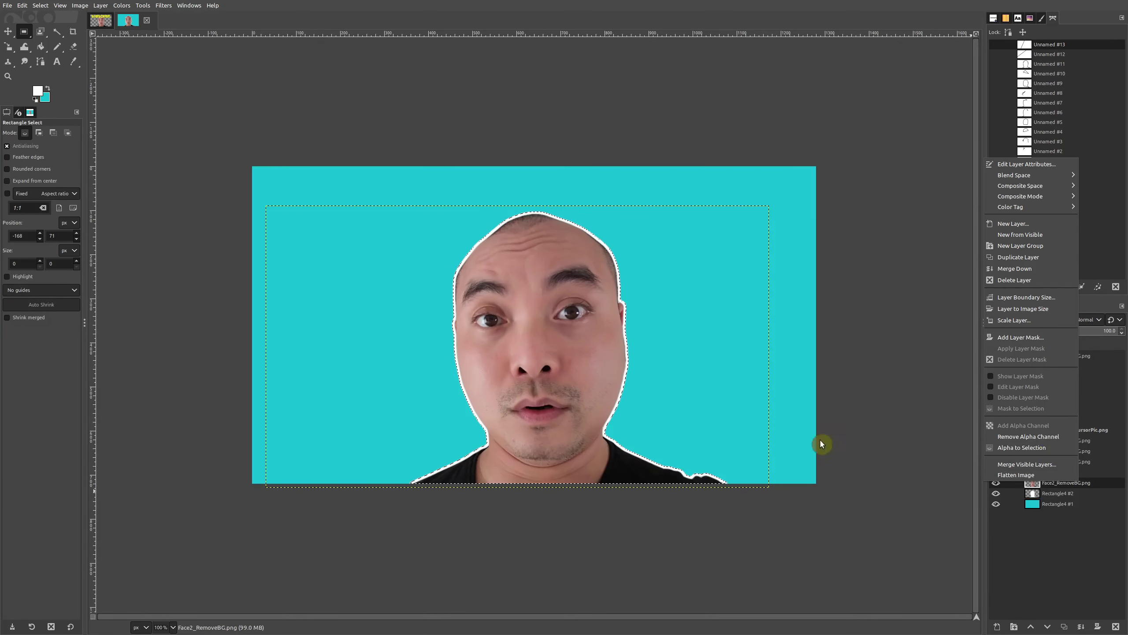
{"action": "left_click", "coordinate": [1083, 507]}
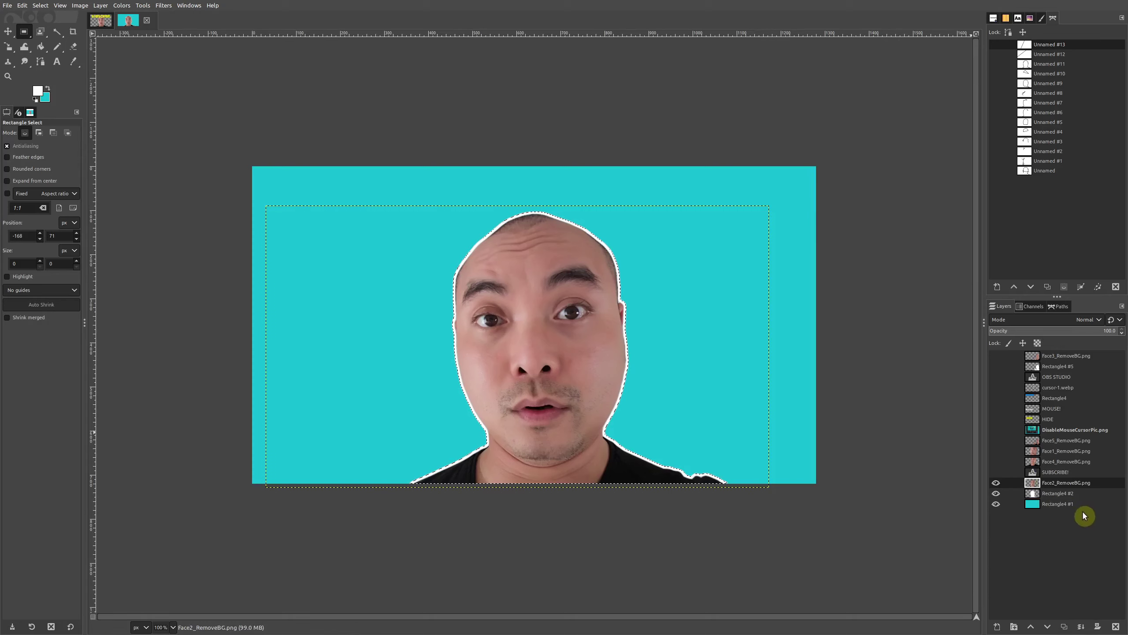
{"action": "left_click", "coordinate": [1066, 493]}
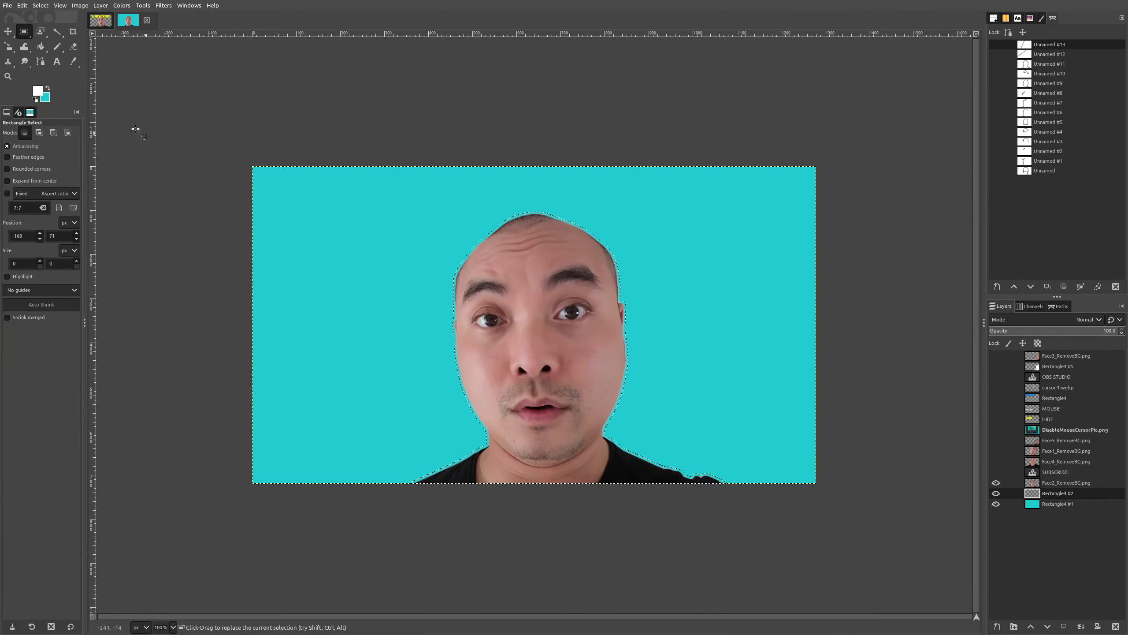
Step: Fill the grown selection on Rectangle4 #2 with yellow, then deselect to reveal the outline
{"action": "left_click", "coordinate": [39, 91]}
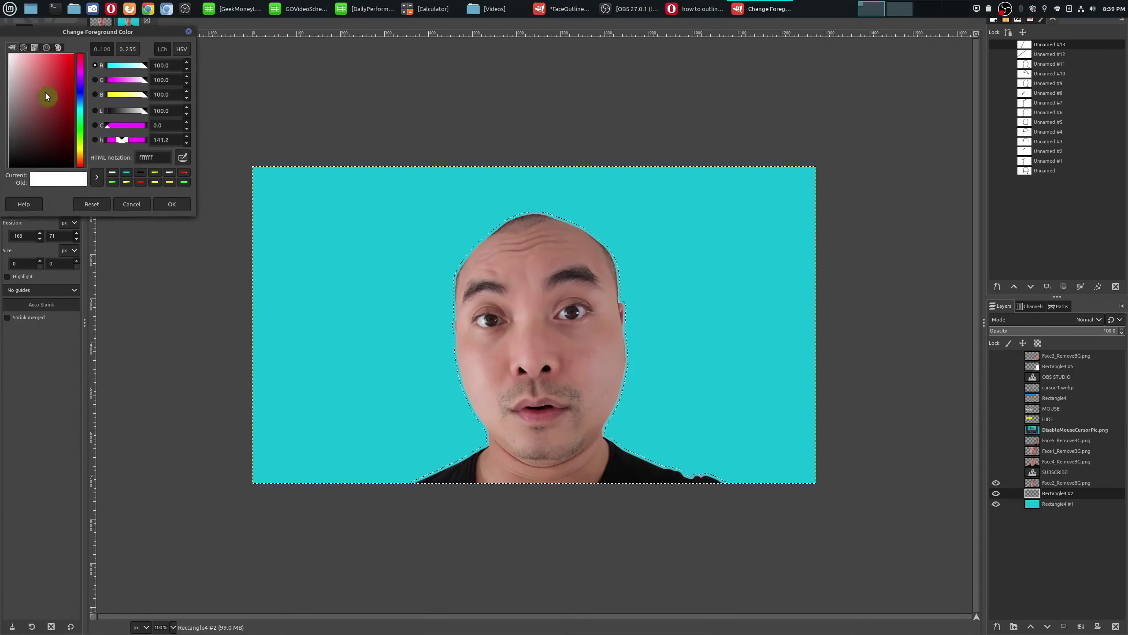
{"action": "left_click", "coordinate": [155, 182]}
{"action": "left_click", "coordinate": [172, 204]}
{"action": "left_click_drag", "start_coordinate": [39, 92], "coordinate": [447, 344]}
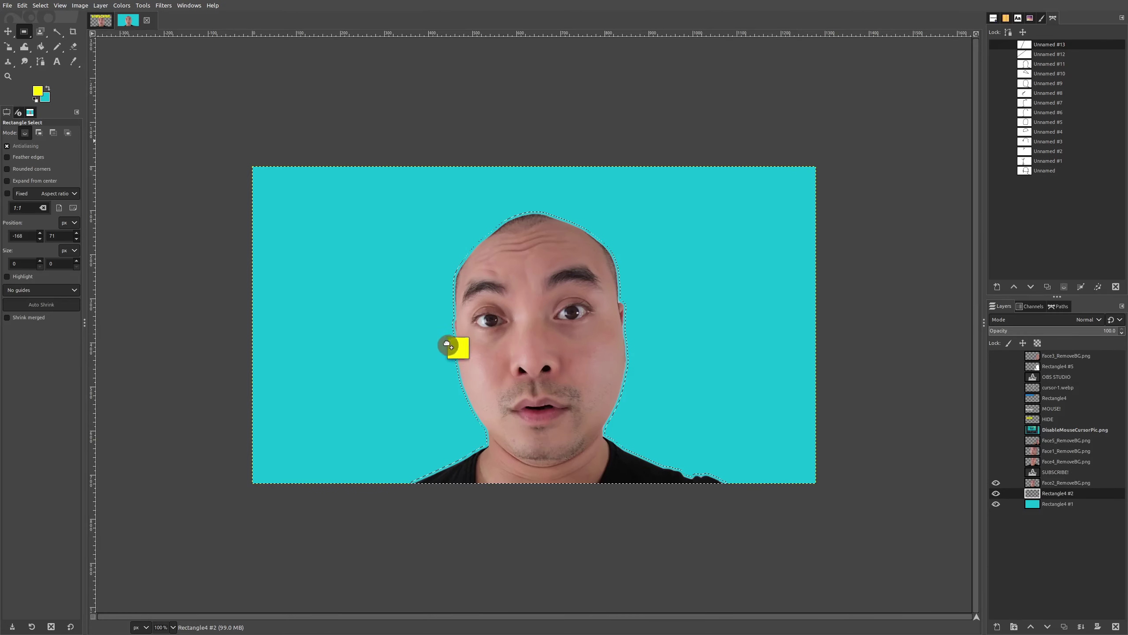
{"action": "left_click_drag", "start_coordinate": [464, 384], "coordinate": [471, 383]}
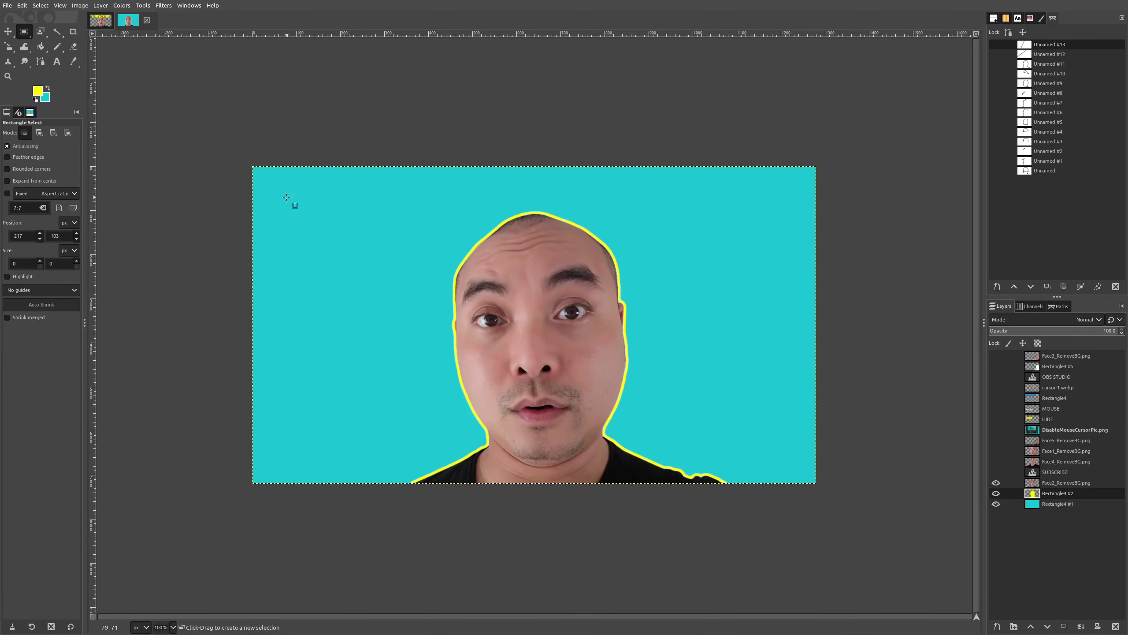
{"action": "left_click", "coordinate": [191, 106]}
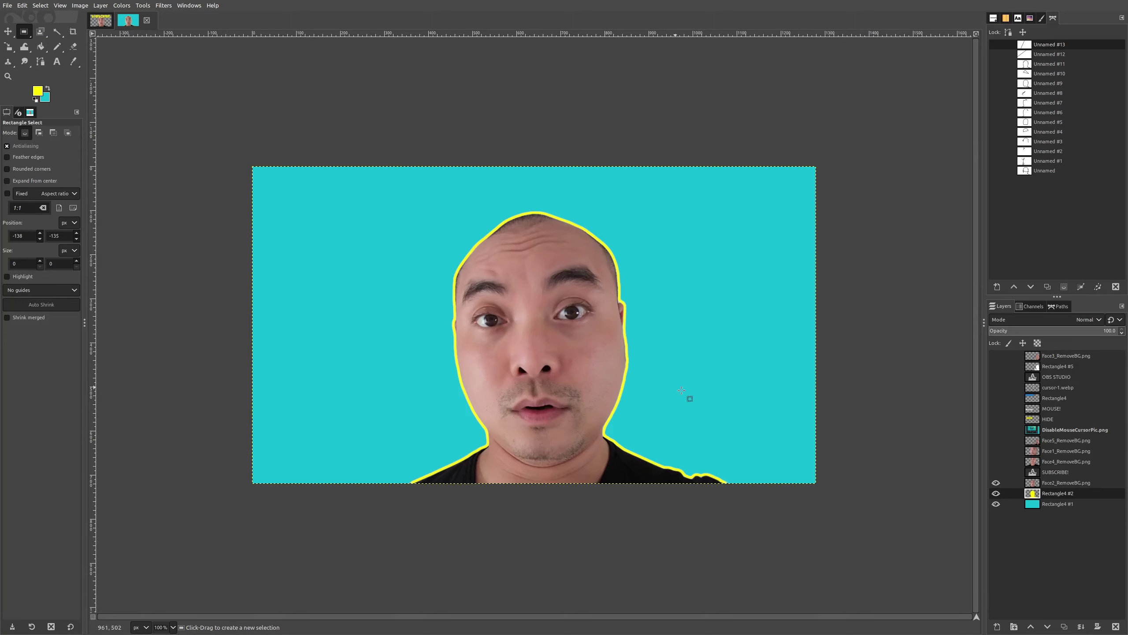